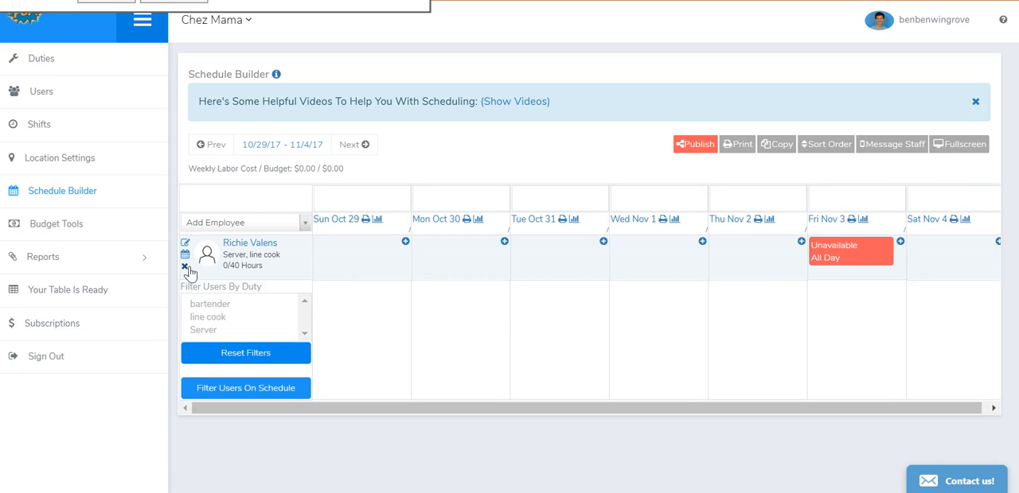
- Remove the only employee from the 10/29/17 - 11/4/17 schedule and add all employees with the Server duty
left_click(188, 271)
left_click(302, 228)
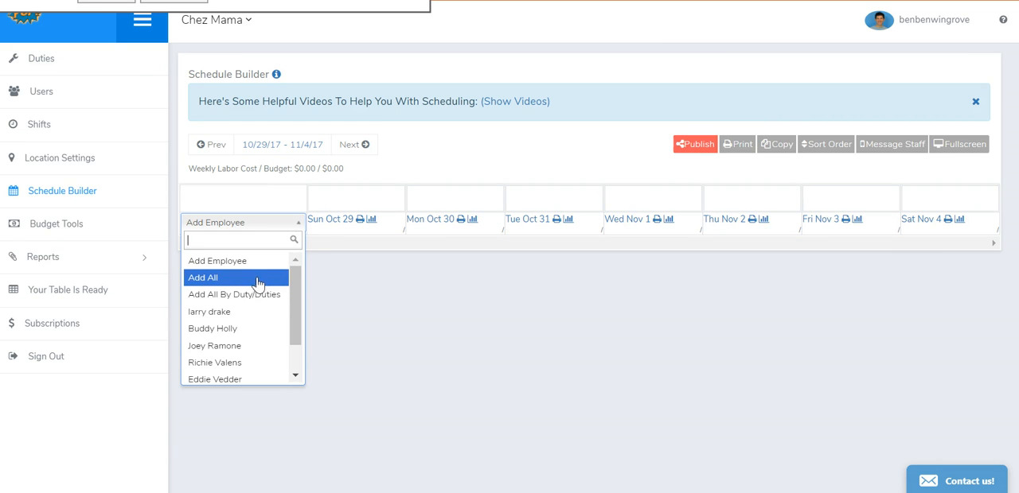
left_click(239, 295)
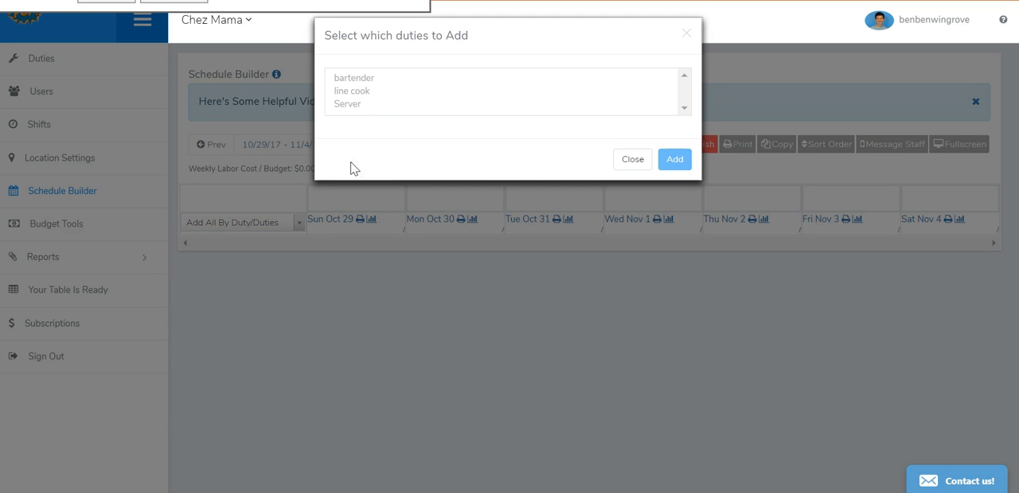
left_click(365, 106)
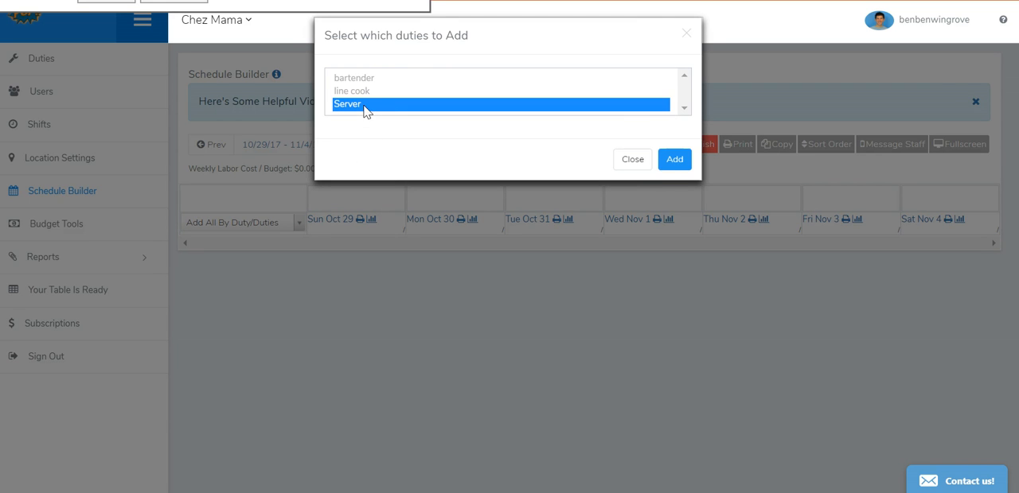
left_click(675, 161)
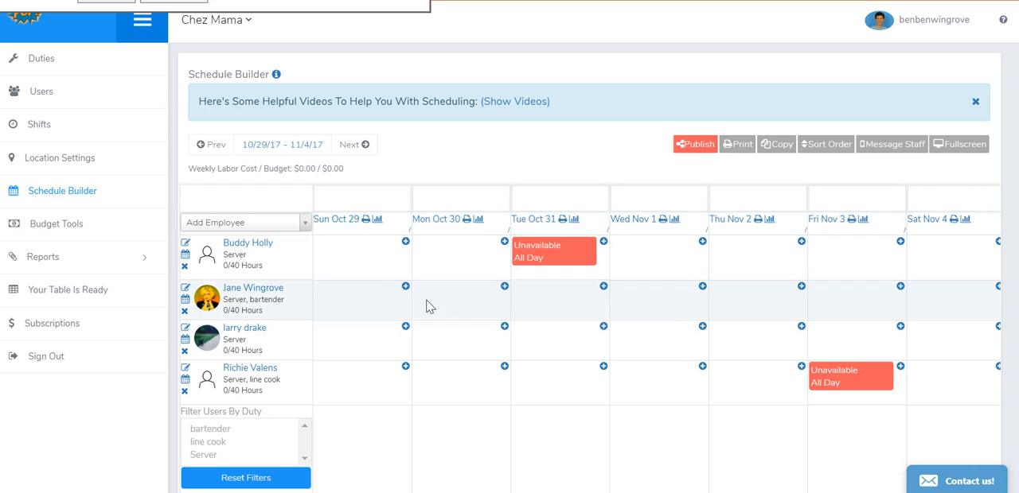
- Add Eddie Vedder and Joey Ramone individually to the schedule
left_click(305, 224)
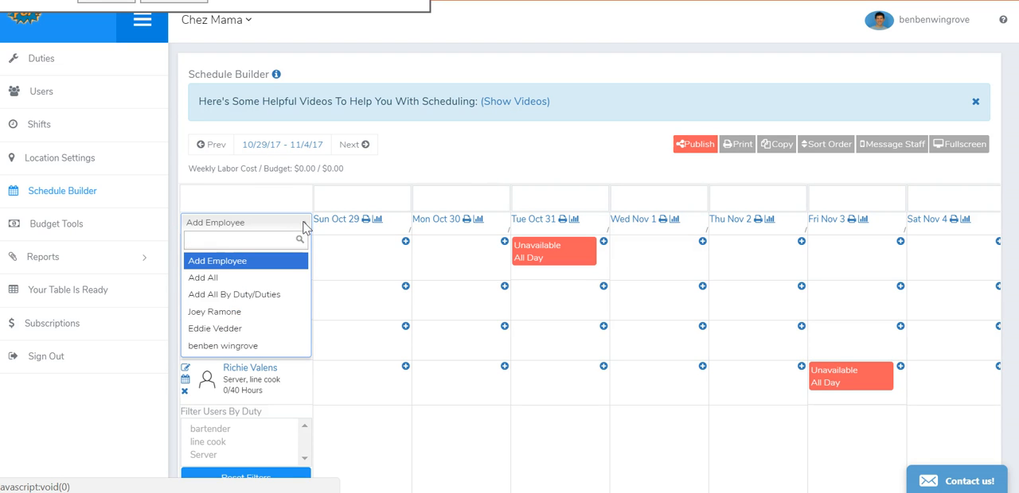
left_click(241, 329)
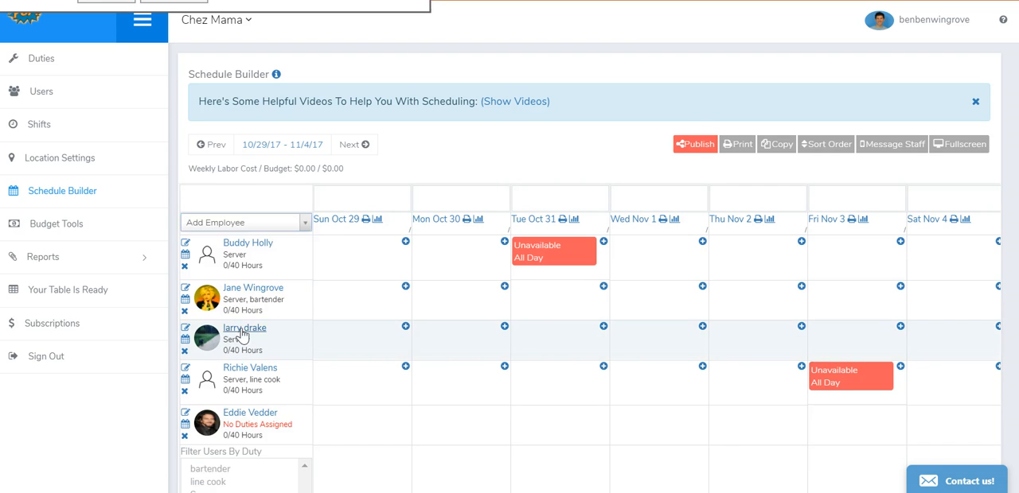
left_click(307, 226)
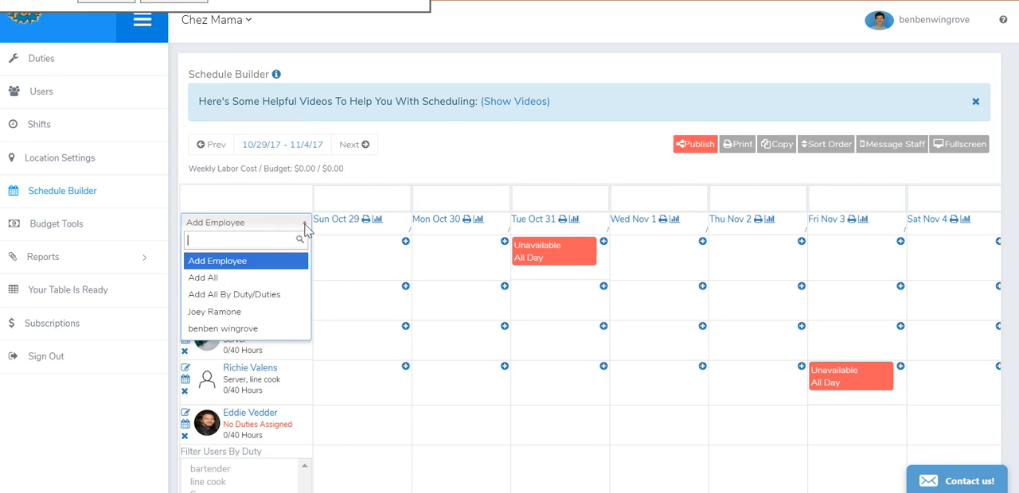
type("j")
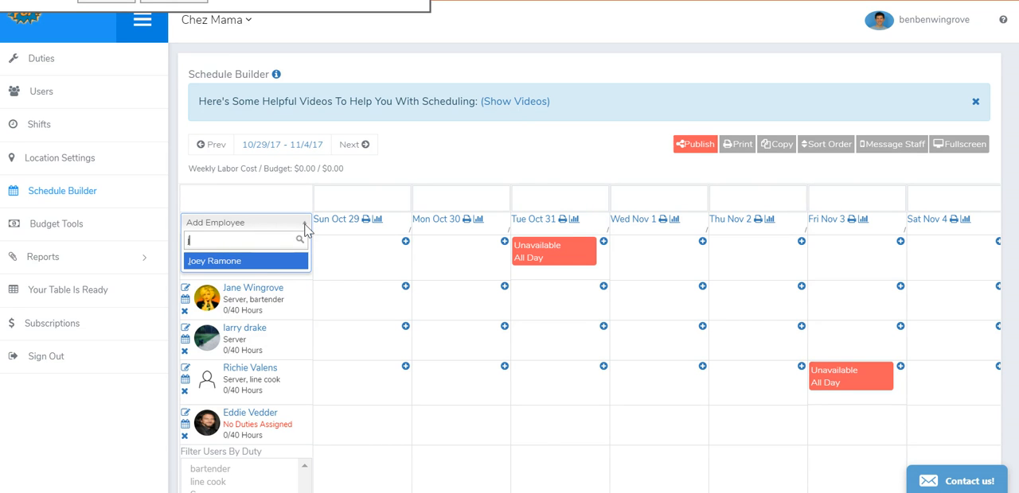
left_click(252, 263)
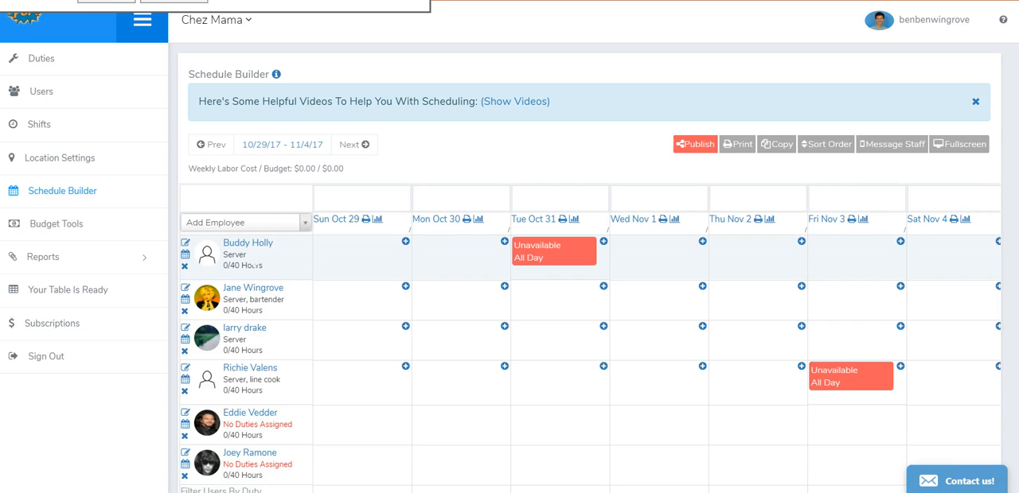
- Add all remaining employees to the schedule at once
left_click(306, 225)
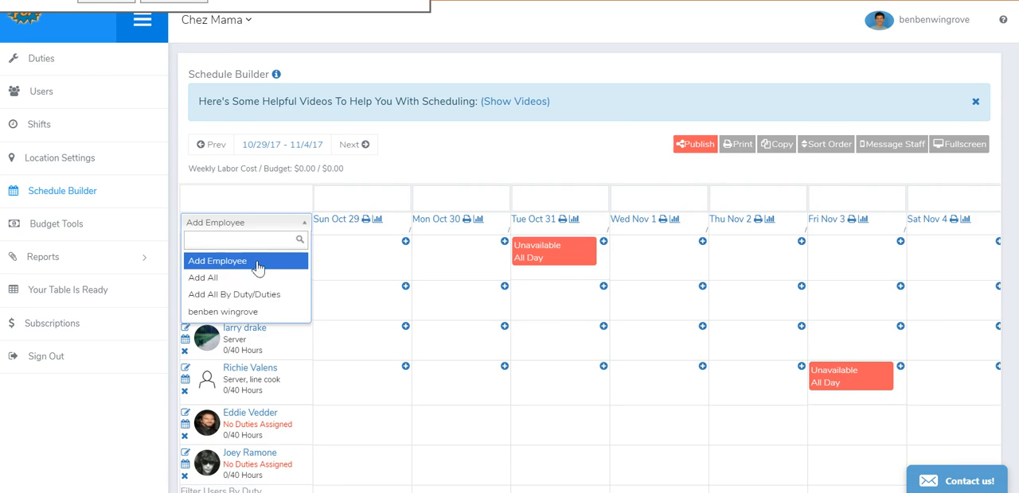
left_click(238, 279)
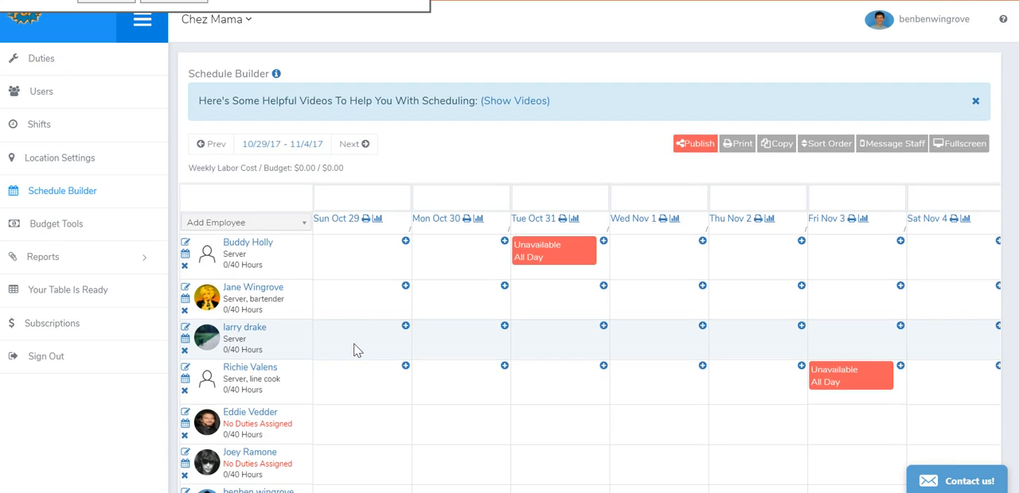
scroll(356, 350, "down", 3)
scroll(357, 350, "up", 2)
- Filter the scheduled employees by the Server, line cook and bartender duties in turn, and reset the filters
scroll(357, 350, "down", 1)
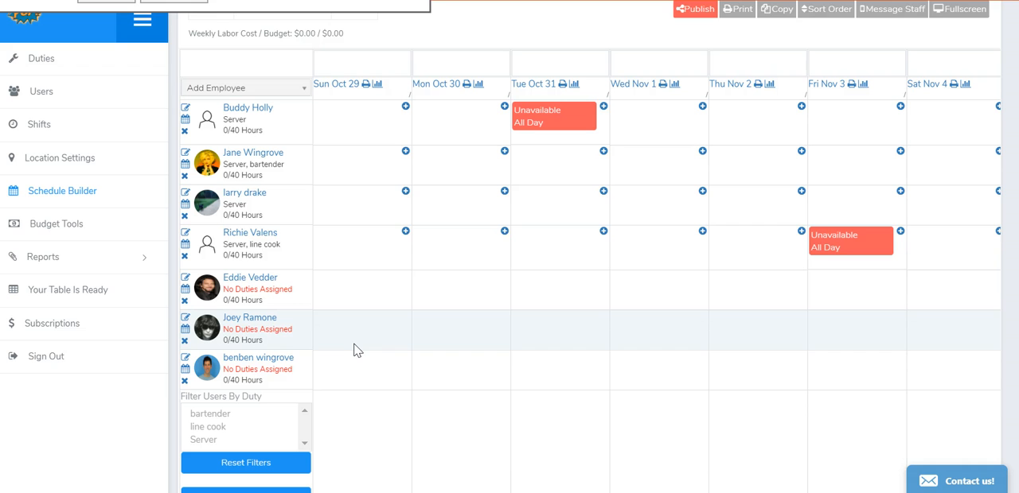
scroll(356, 350, "down", 1)
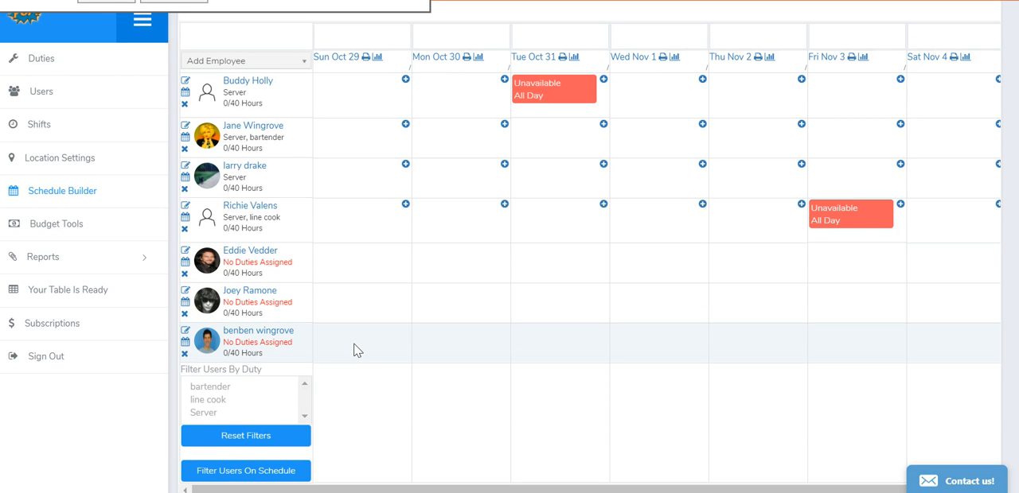
scroll(356, 350, "down", 1)
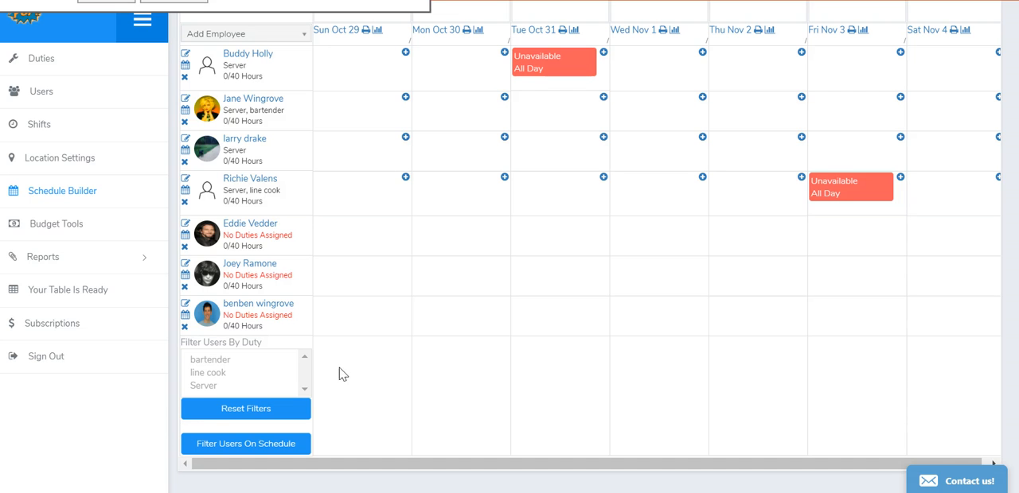
left_click(203, 386)
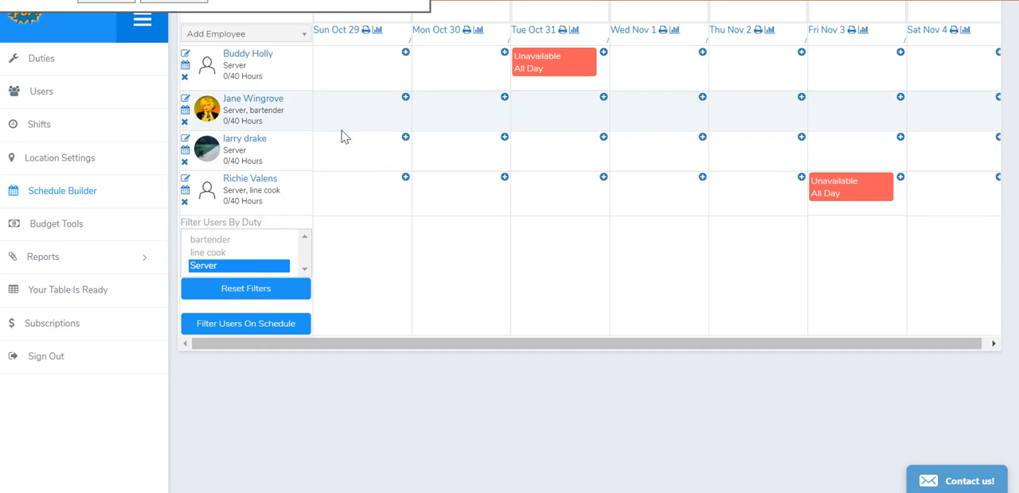
left_click(239, 252)
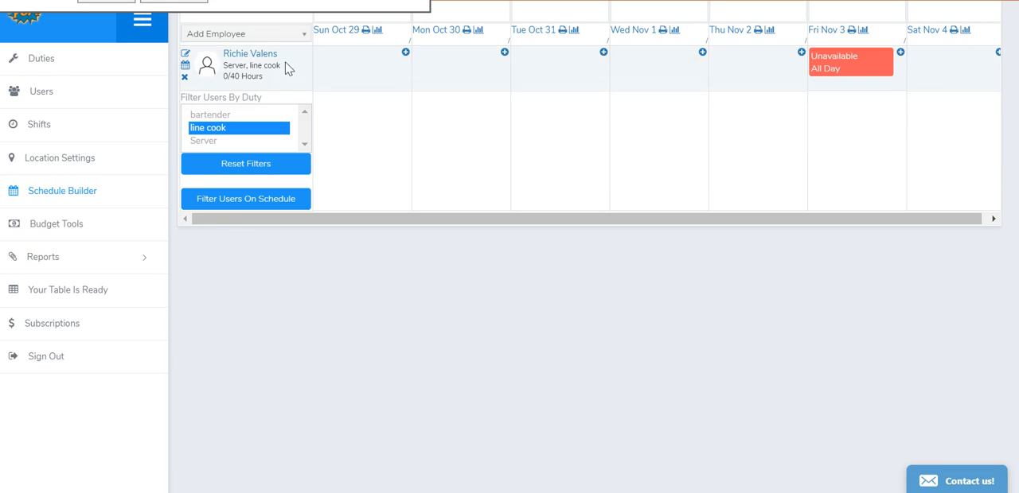
left_click(229, 117)
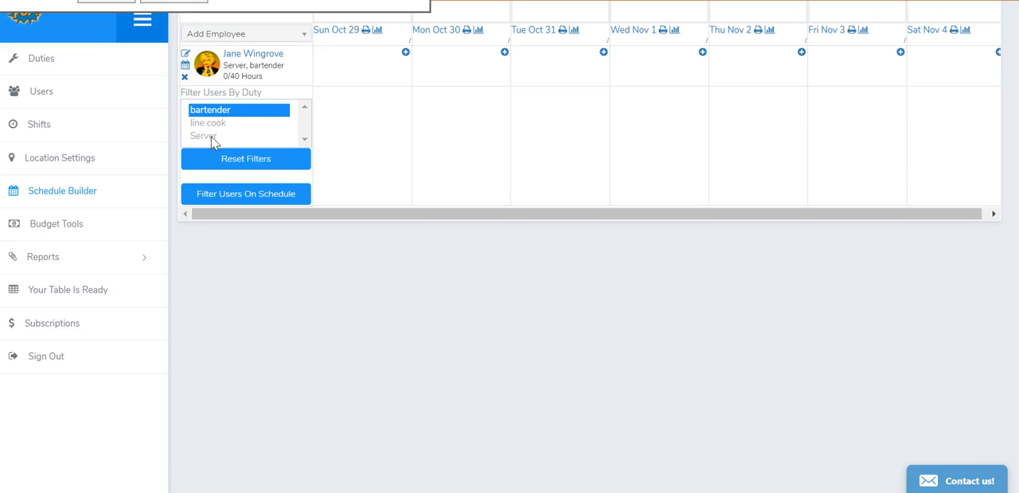
left_click(234, 164)
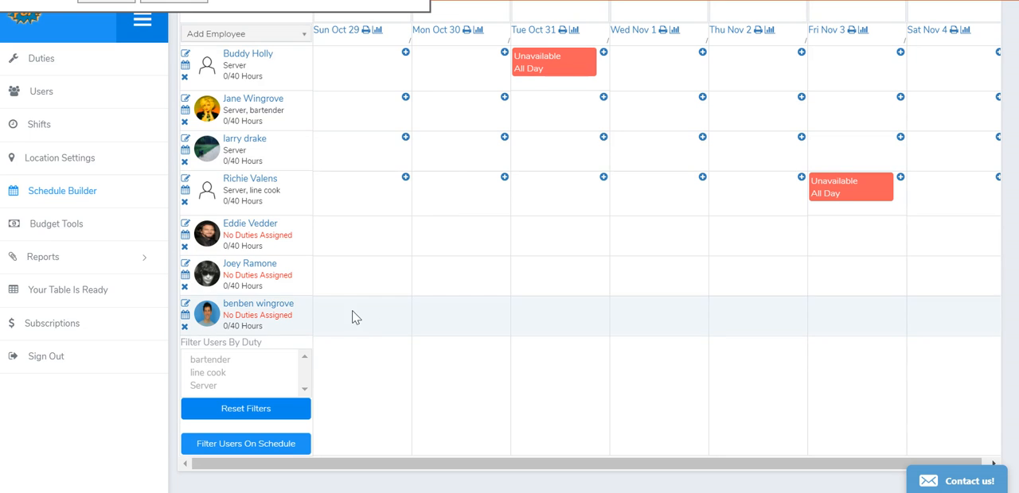
- Reorder the schedule's employee rows so that Richie Valens is third and Eddie Vedder is fourth
scroll(469, 331, "up", 3)
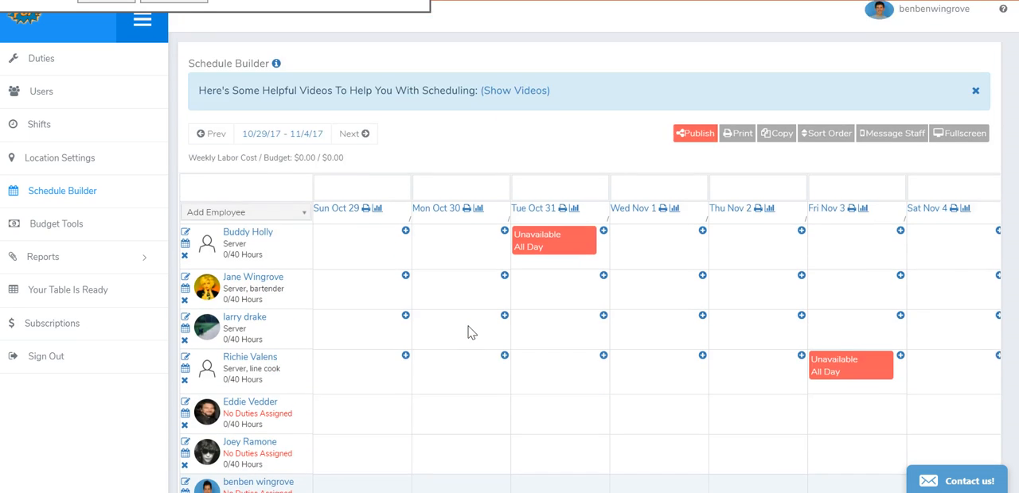
scroll(469, 332, "down", 3)
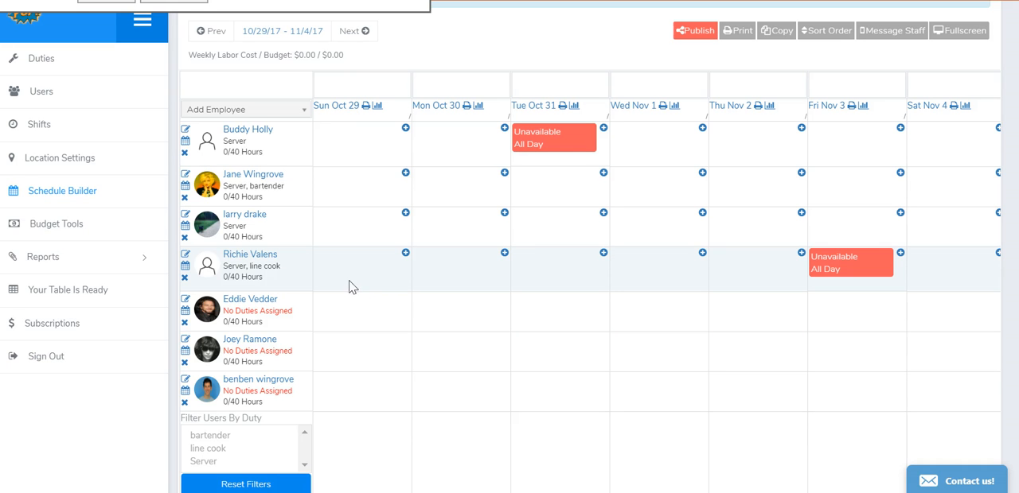
left_click_drag(295, 281, 287, 163)
left_click_drag(296, 196, 291, 229)
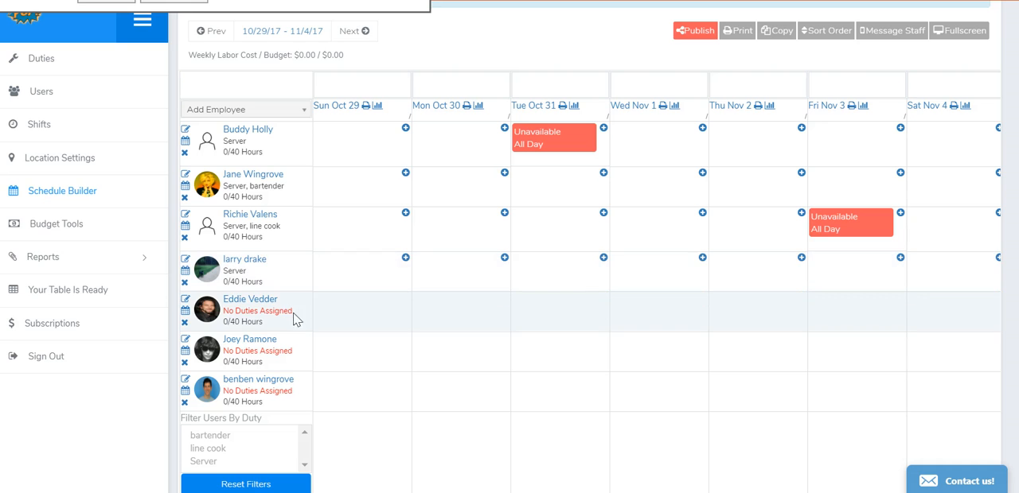
left_click_drag(300, 327, 291, 244)
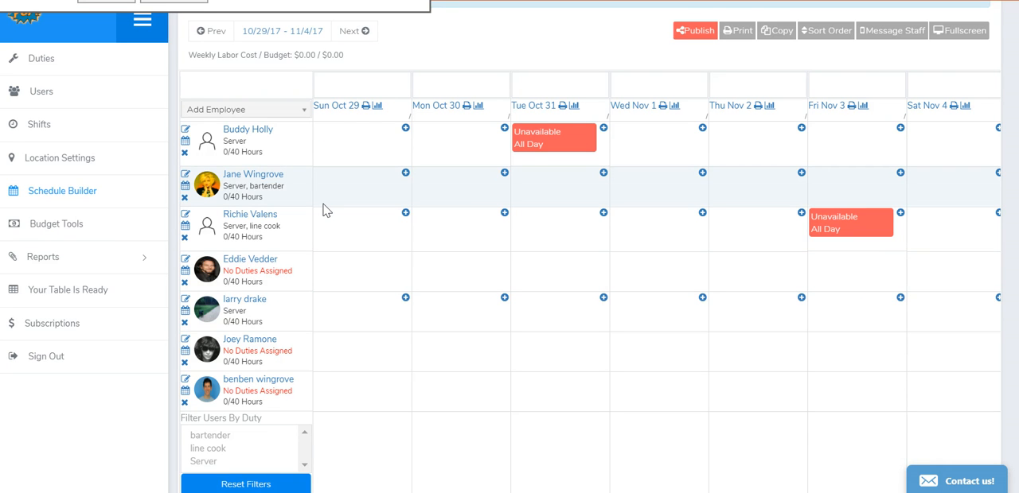
- Save the current schedule's sort order as the default for all new schedules, and delete that default again
scroll(323, 210, "up", 2)
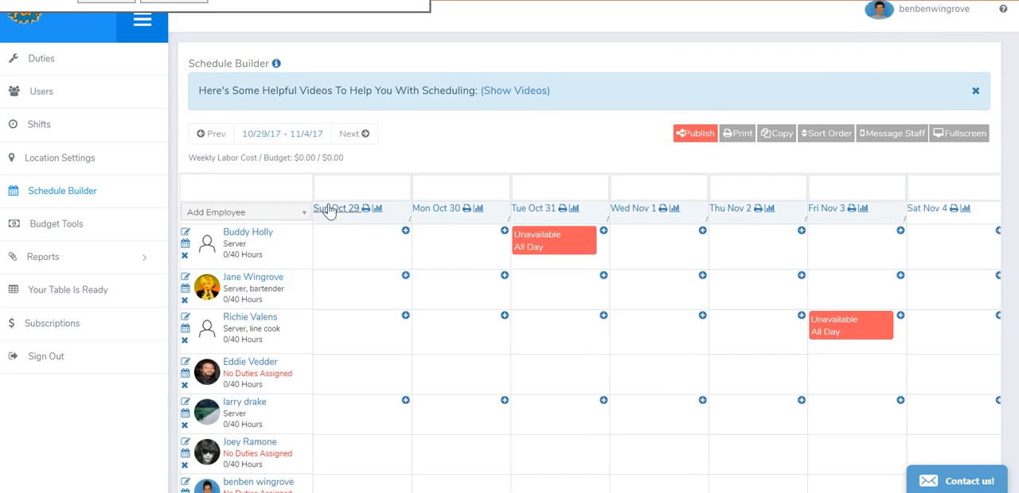
scroll(323, 210, "down", 3)
scroll(323, 209, "up", 2)
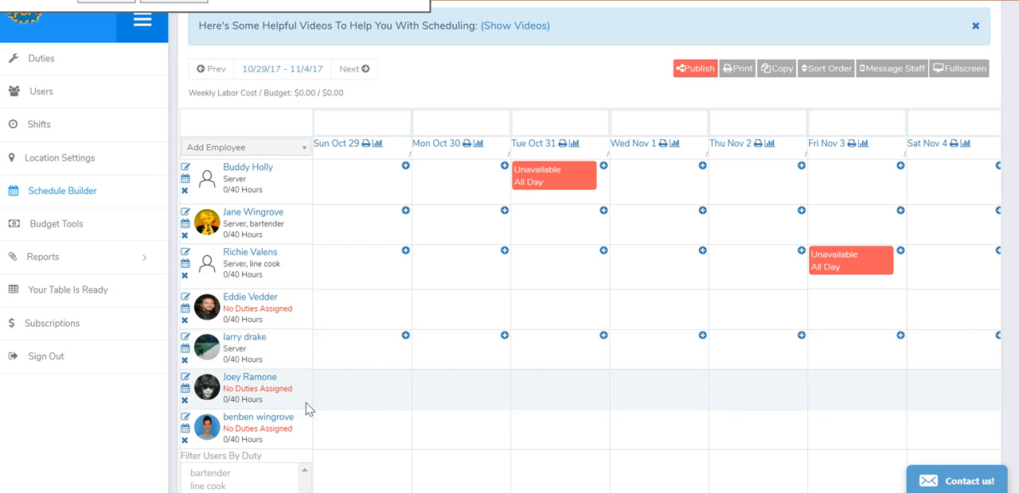
left_click(828, 70)
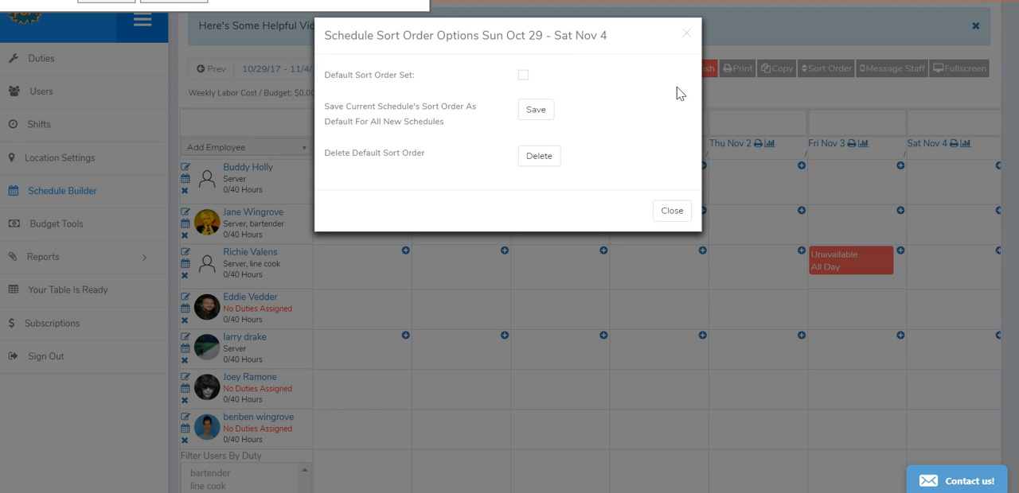
left_click_drag(325, 75, 411, 77)
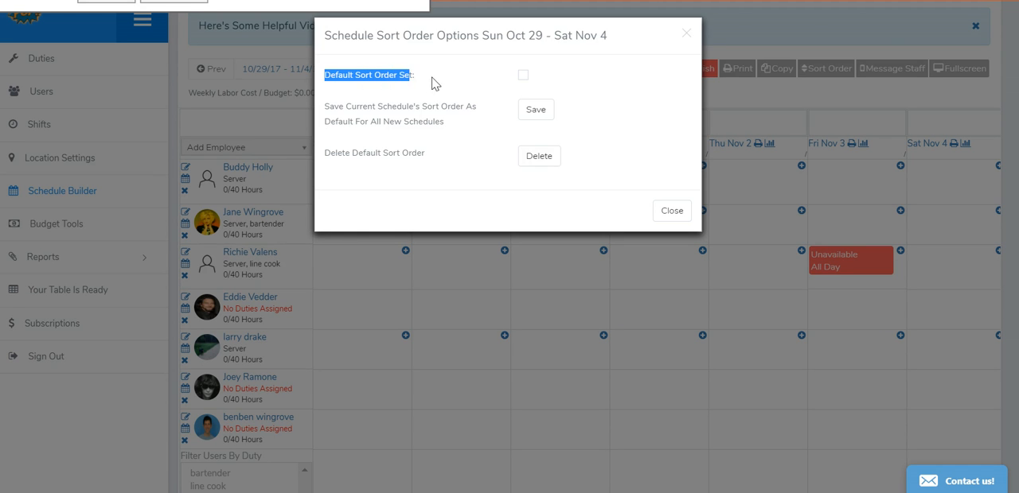
left_click(435, 84)
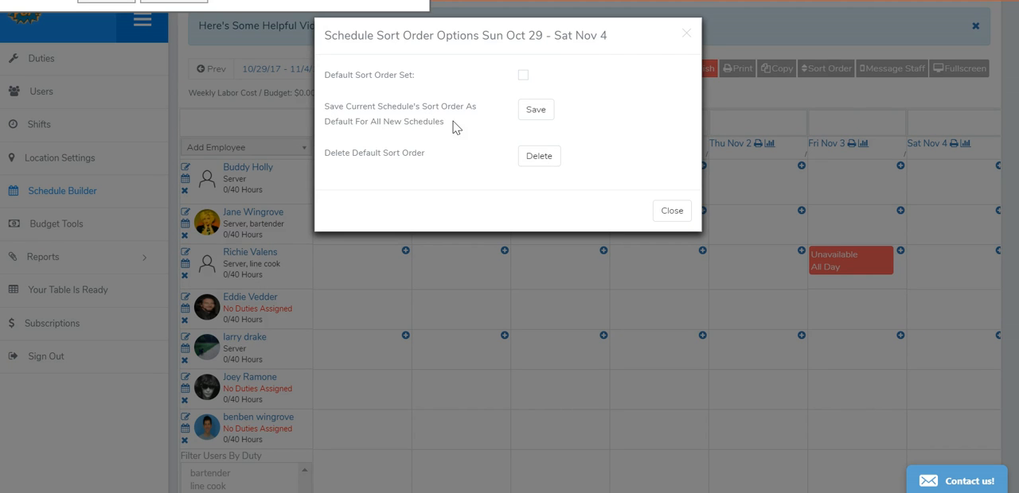
left_click(538, 114)
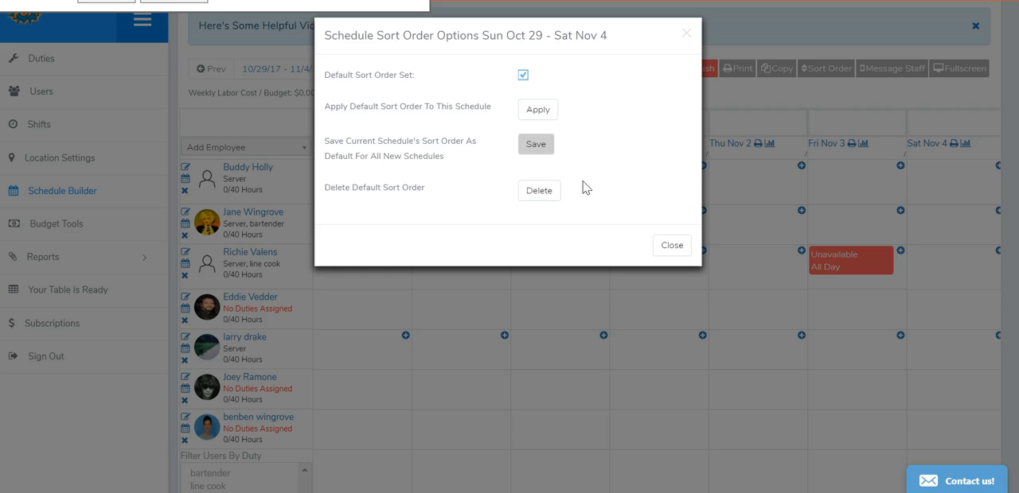
left_click(542, 198)
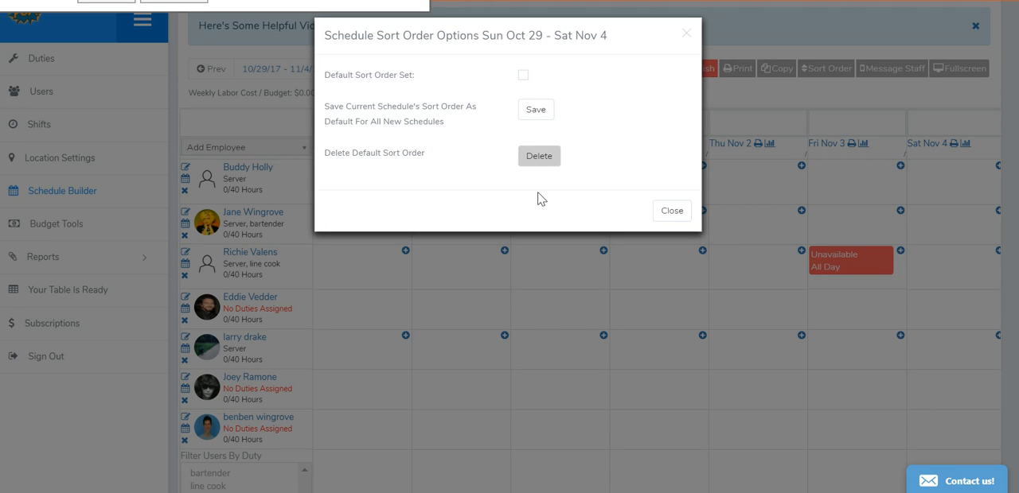
left_click(686, 33)
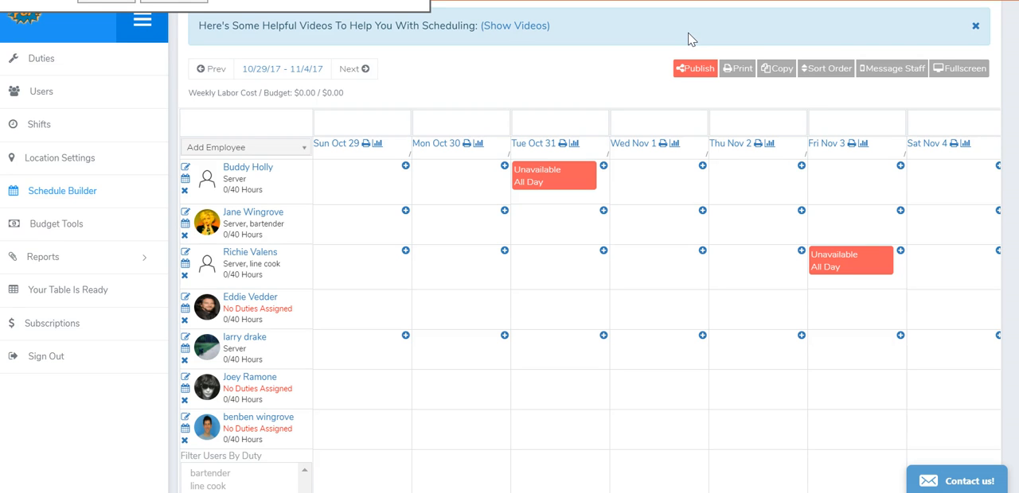